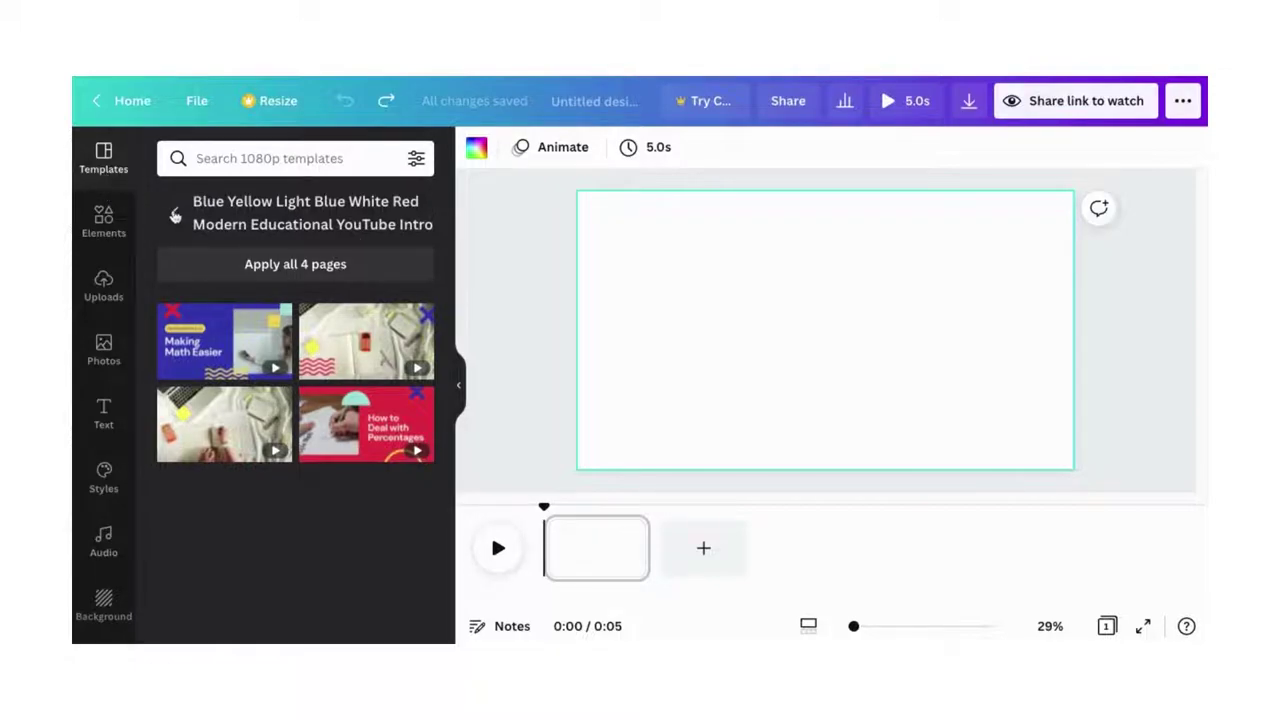
- Apply the educational intro template's Making Math Easier page to the blank canvas
{"action": "left_click", "coordinate": [175, 214]}
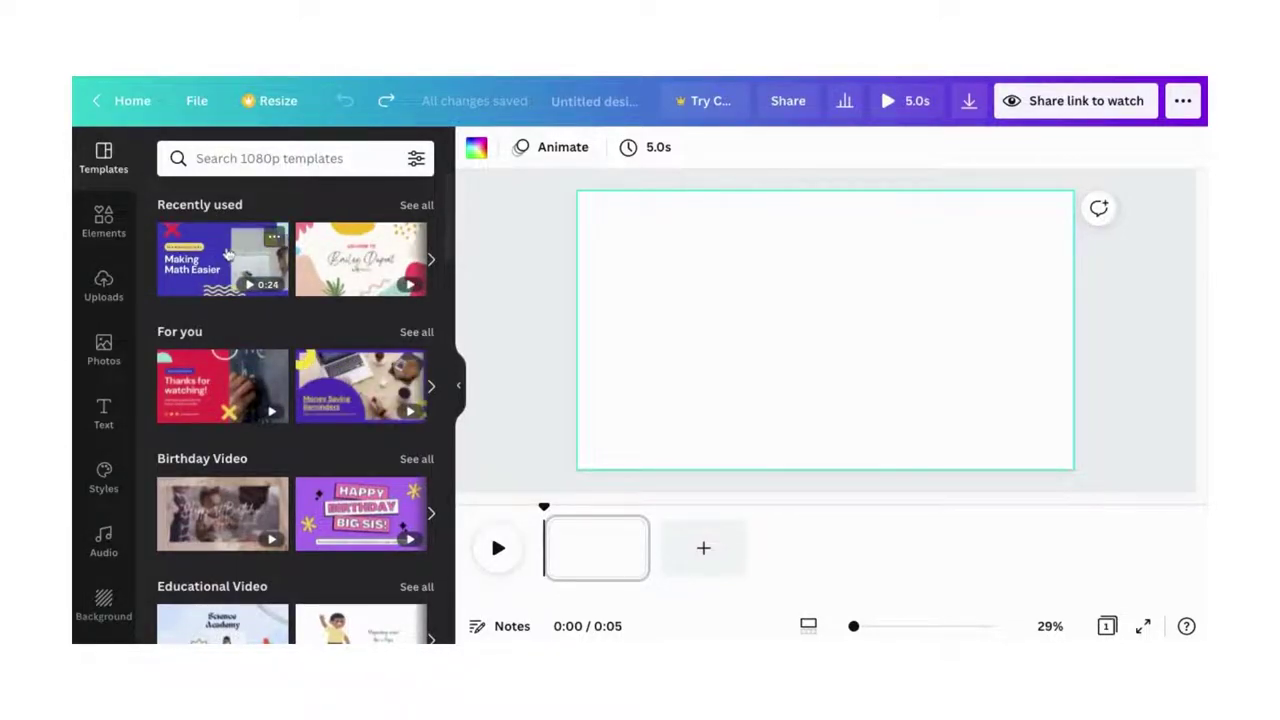
{"action": "left_click", "coordinate": [215, 248]}
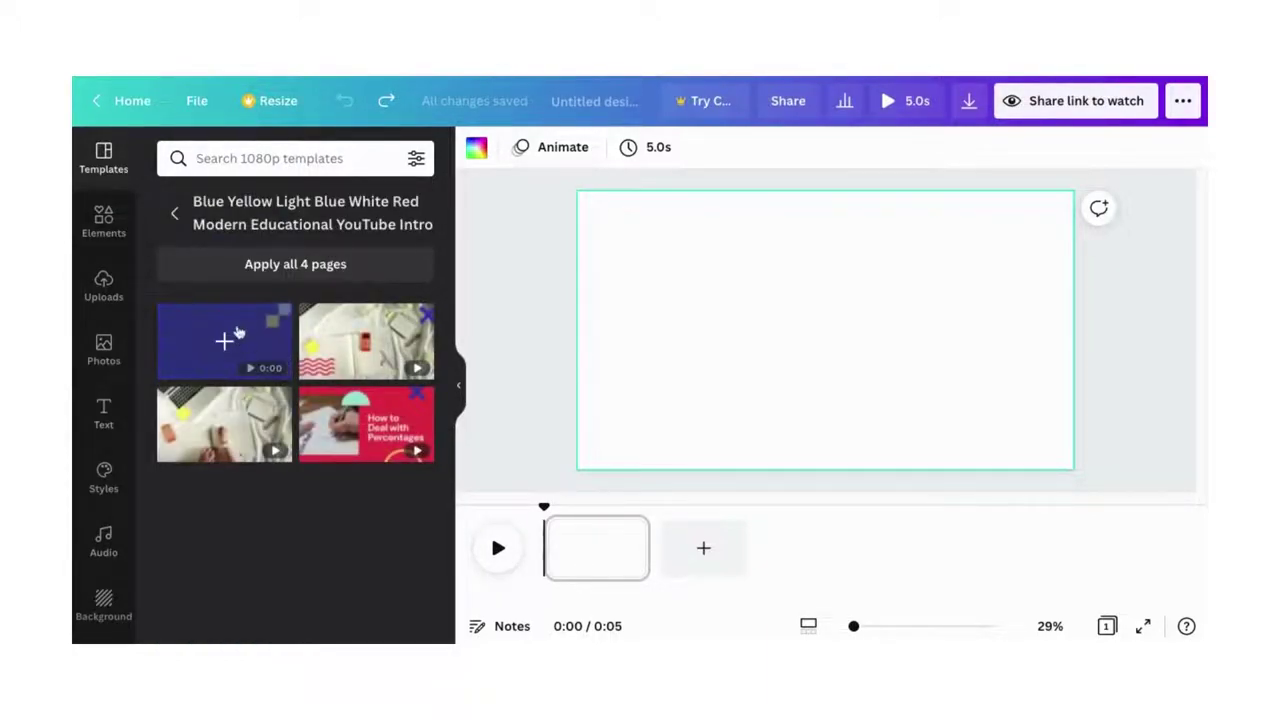
{"action": "left_click", "coordinate": [222, 326]}
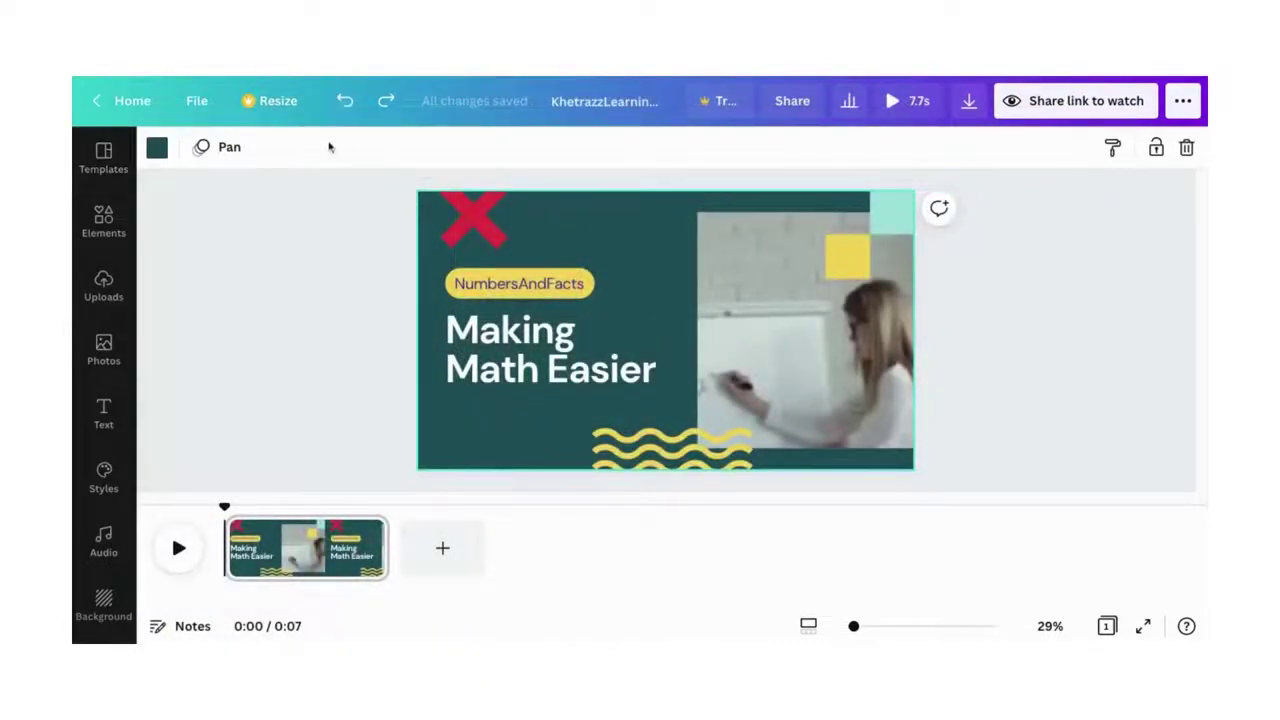
{"action": "left_click", "coordinate": [154, 150]}
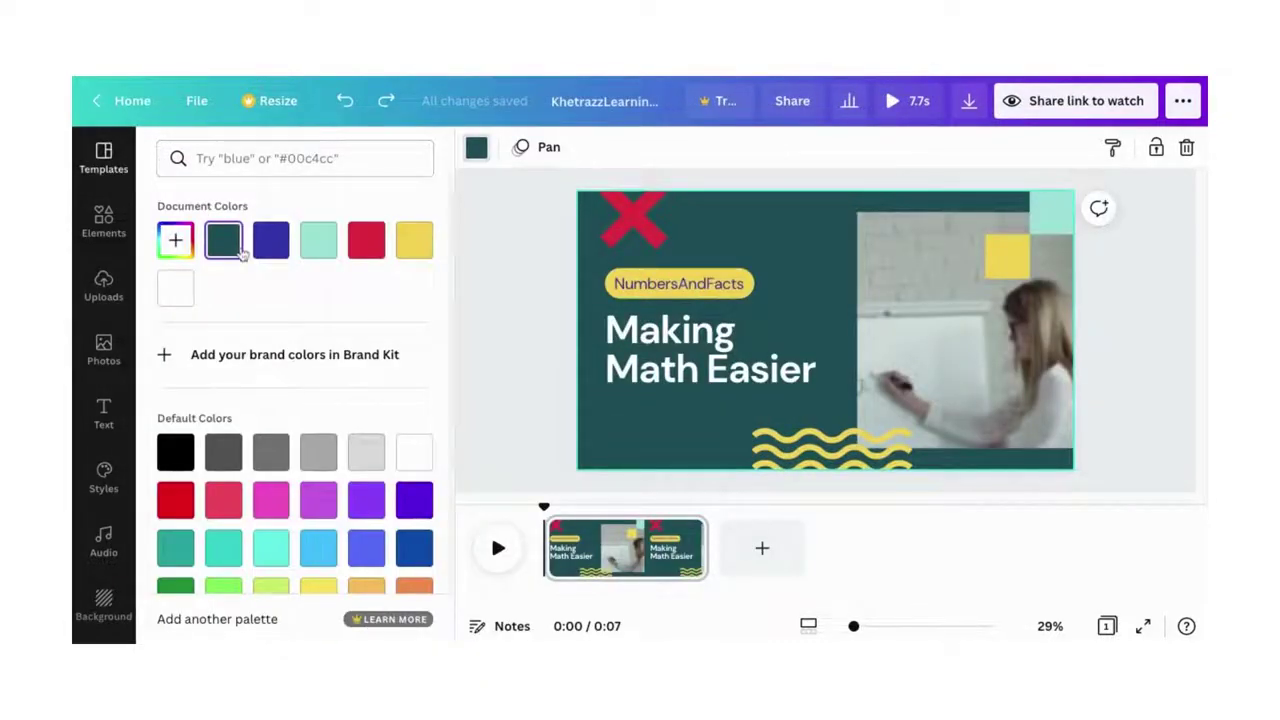
{"action": "left_click", "coordinate": [268, 242]}
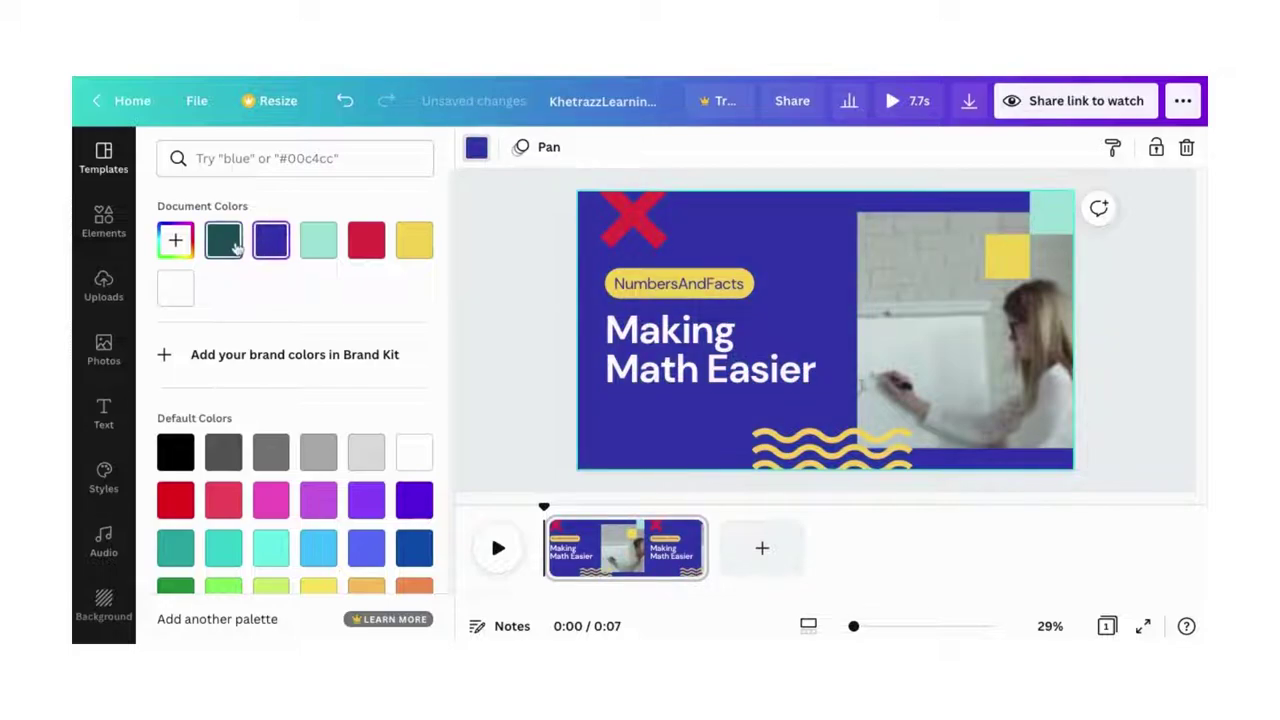
{"action": "left_click", "coordinate": [238, 250]}
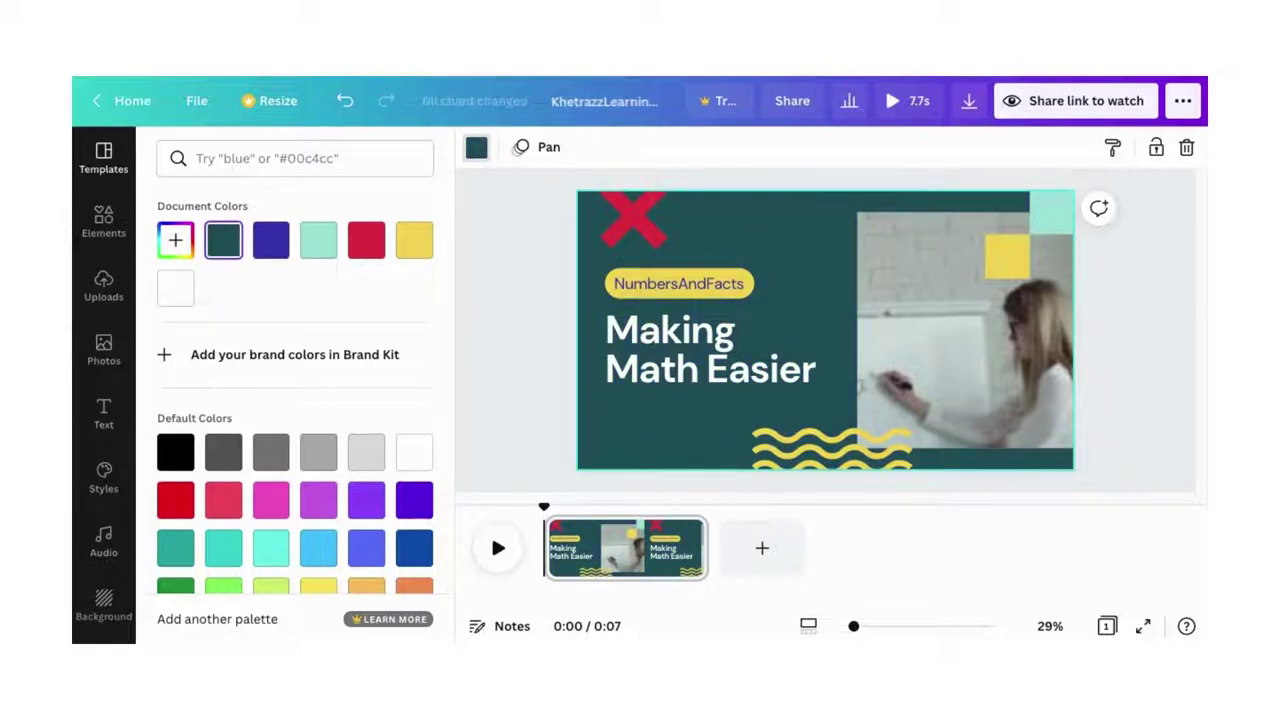
- Change the Making Math Easier title font from DM Sans to Montserrat
{"action": "left_click", "coordinate": [646, 345]}
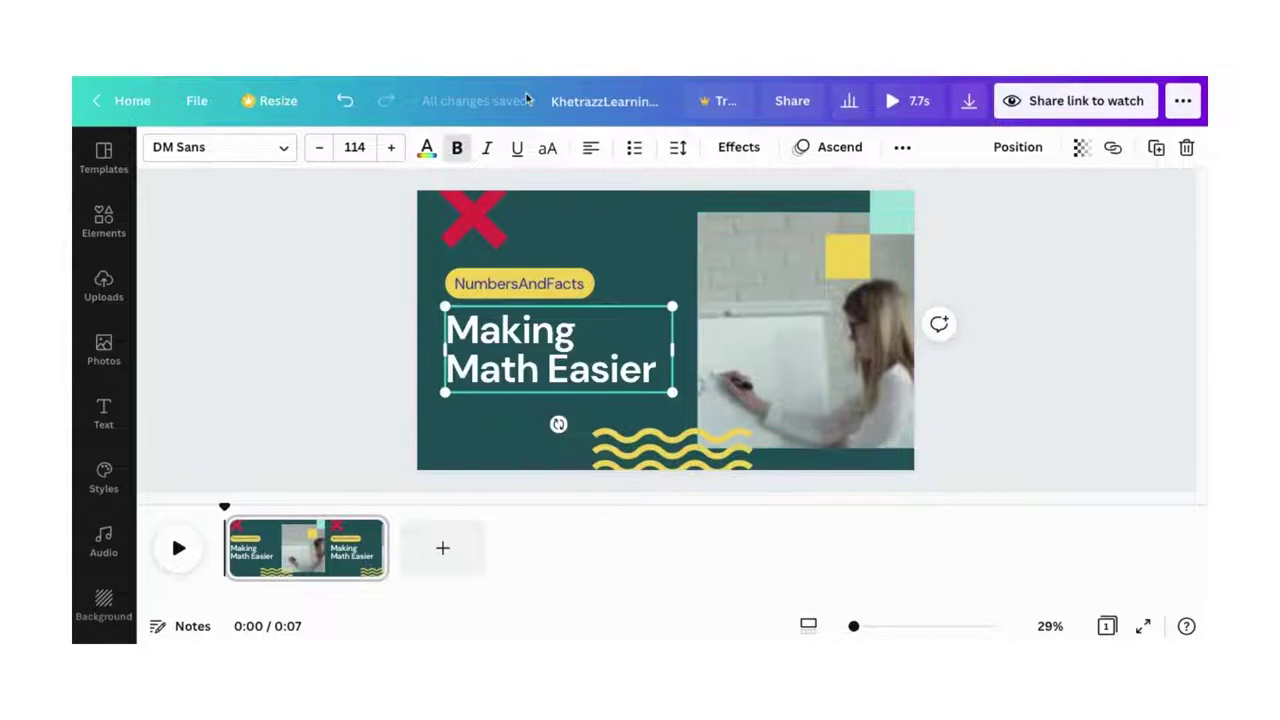
{"action": "left_click", "coordinate": [243, 149]}
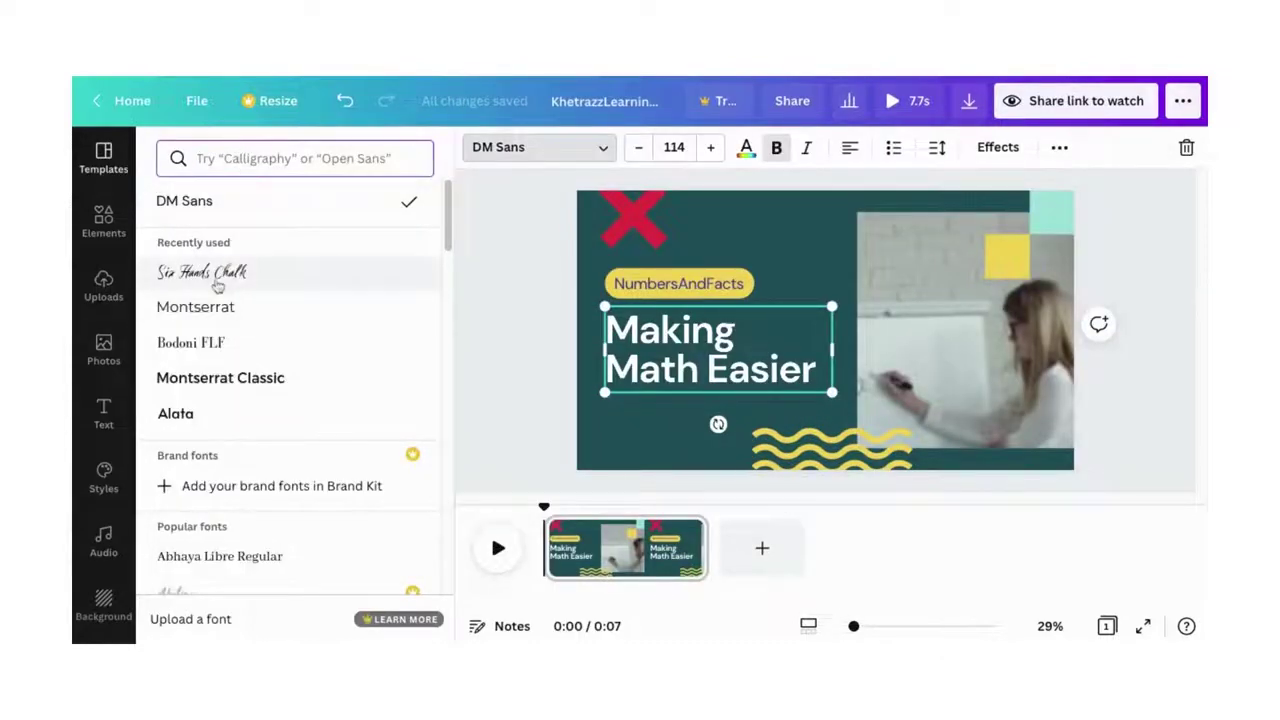
{"action": "left_click", "coordinate": [206, 311]}
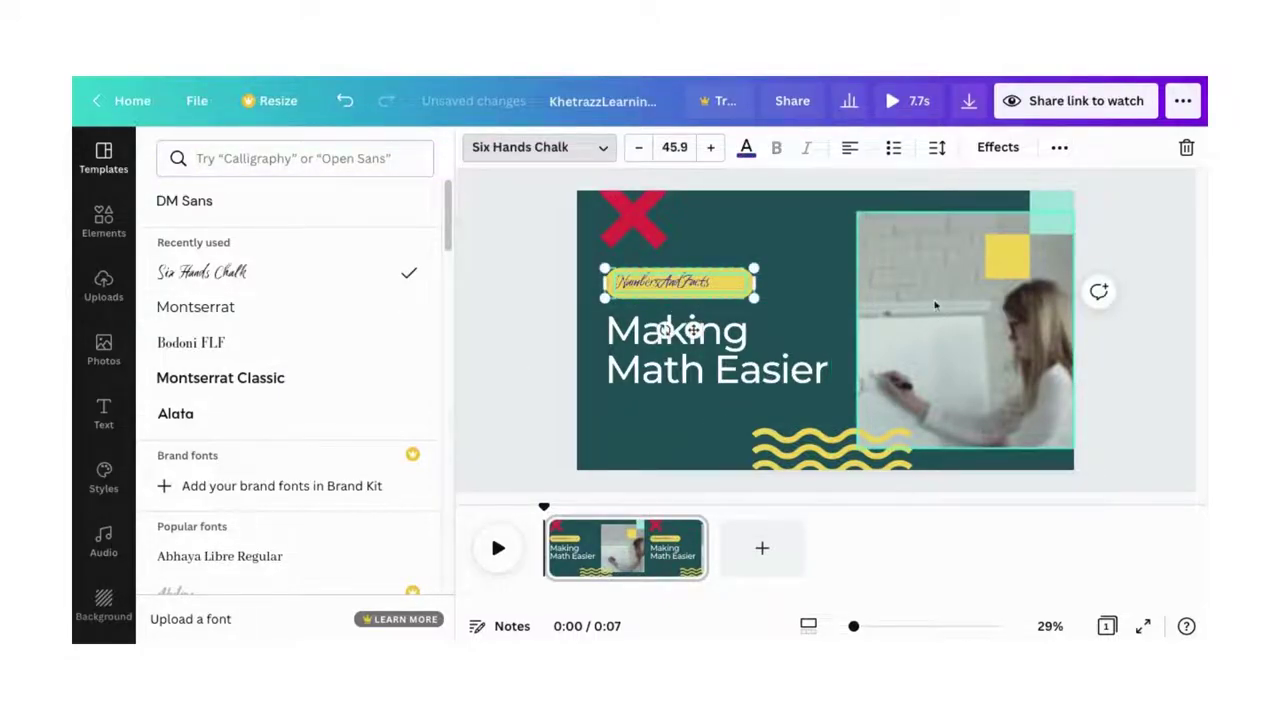
- Delete the classroom whiteboard video and its empty picture frame from the page
{"action": "left_click", "coordinate": [935, 306]}
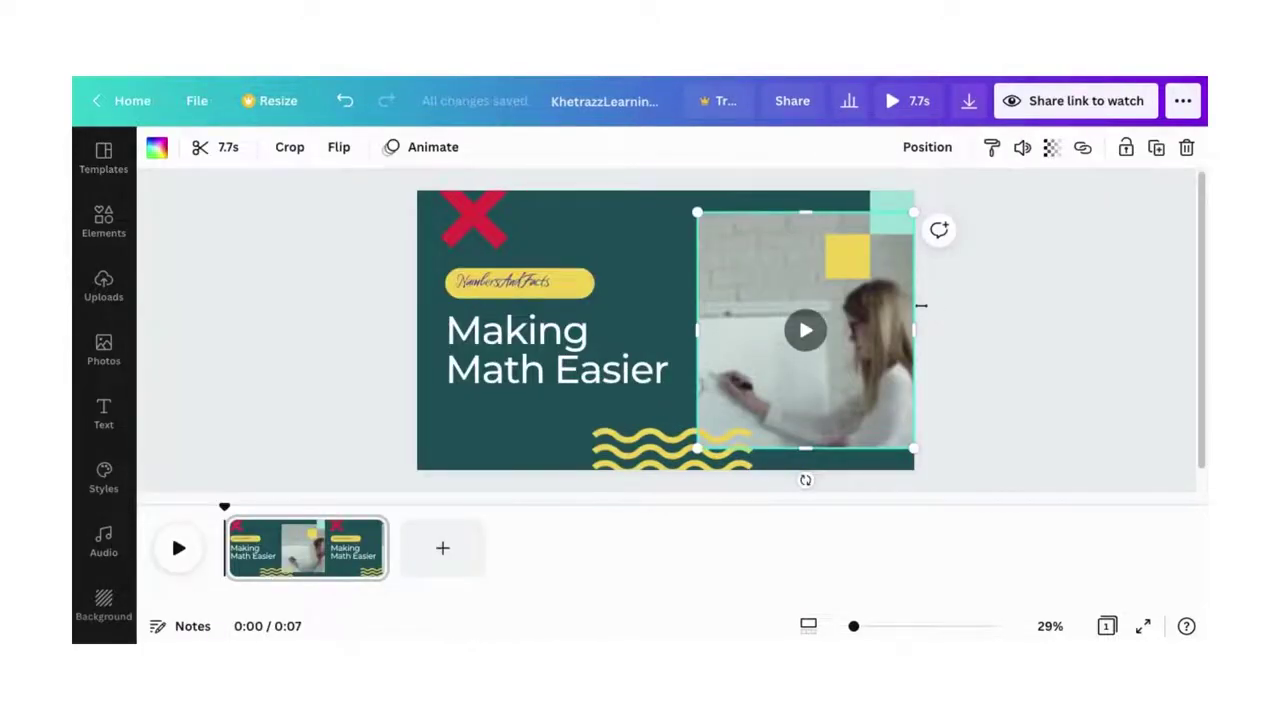
{"action": "key", "text": "Delete"}
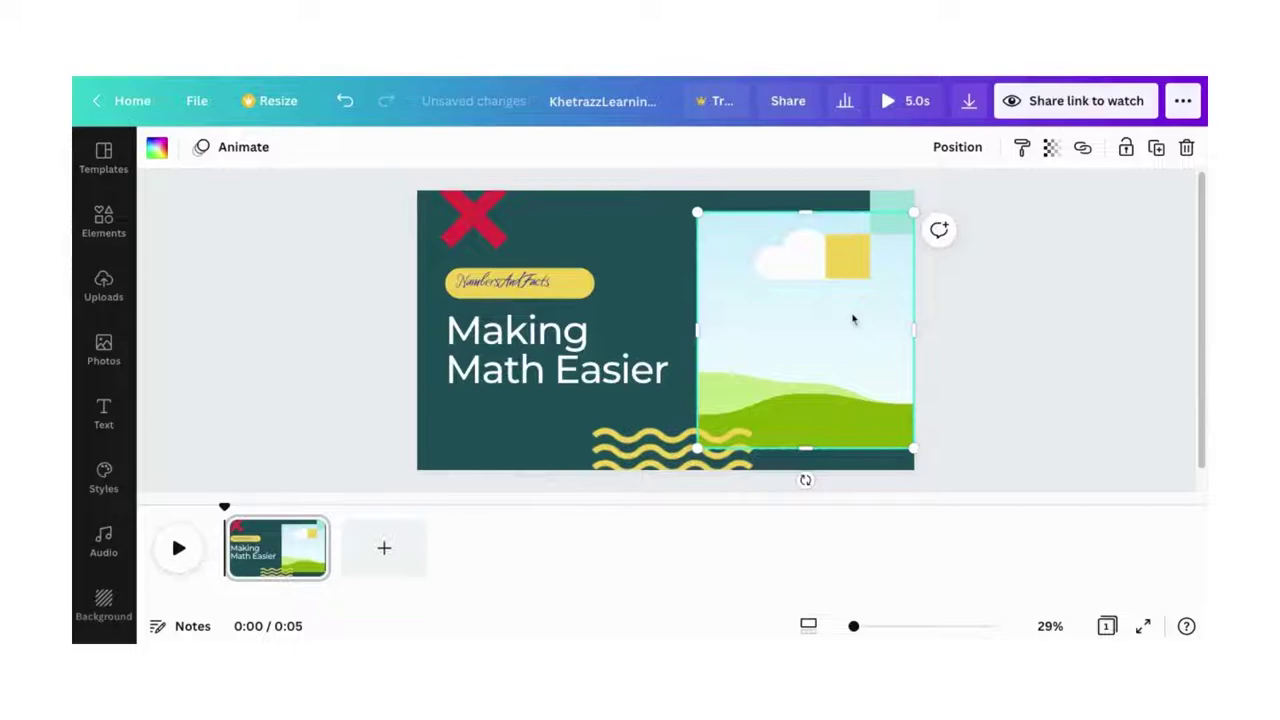
{"action": "key", "text": "Delete"}
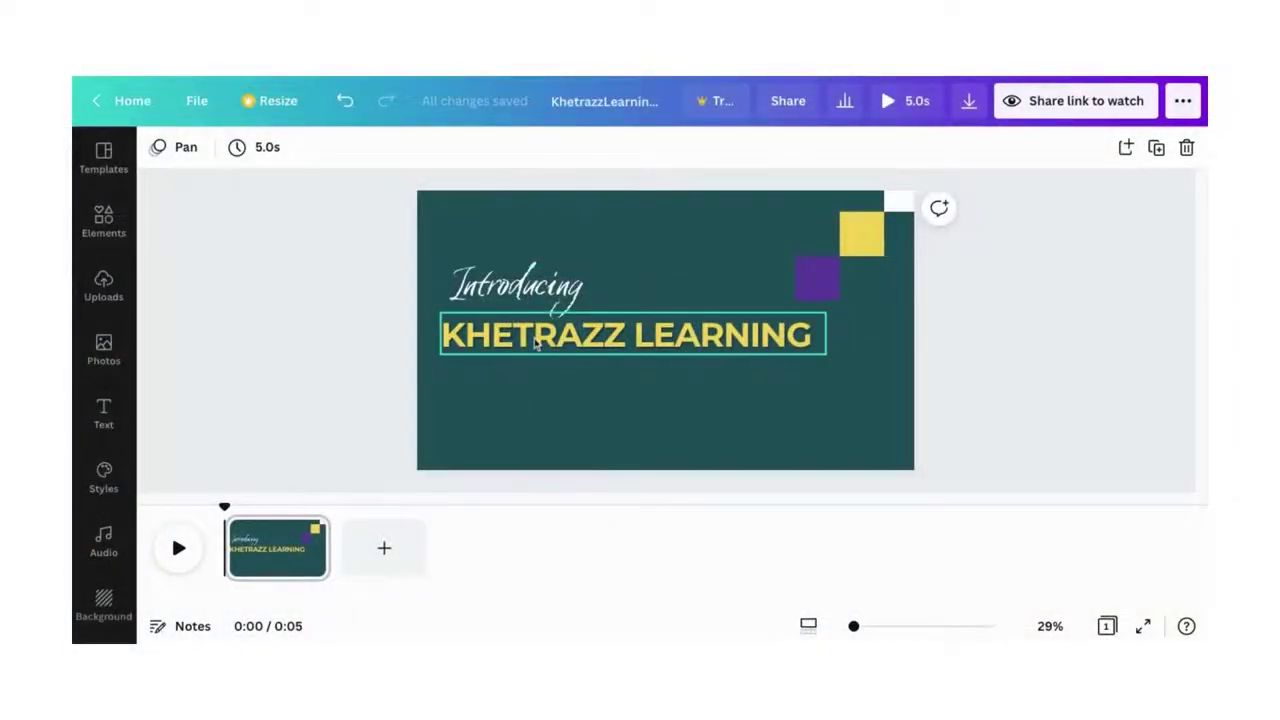
- Deselect the KHETRAZZ LEARNING title and bring up the Elements panel for graphics
{"action": "left_click", "coordinate": [536, 342]}
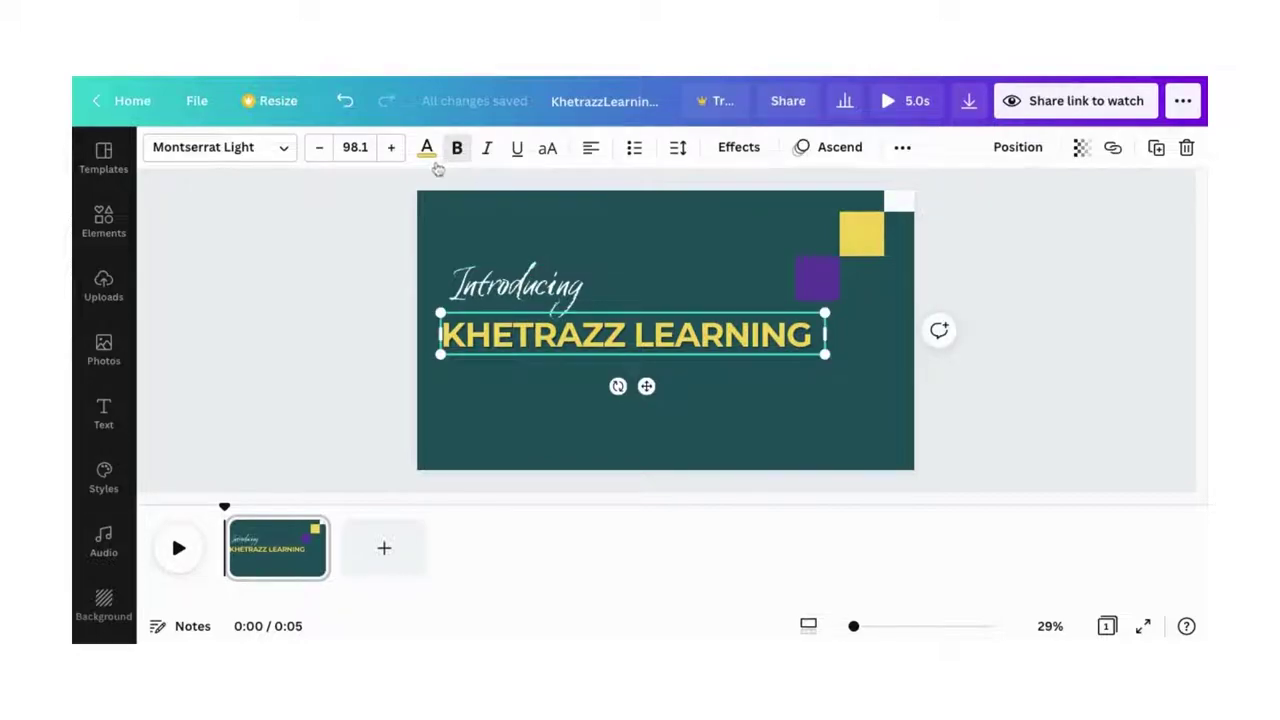
{"action": "left_click", "coordinate": [675, 242]}
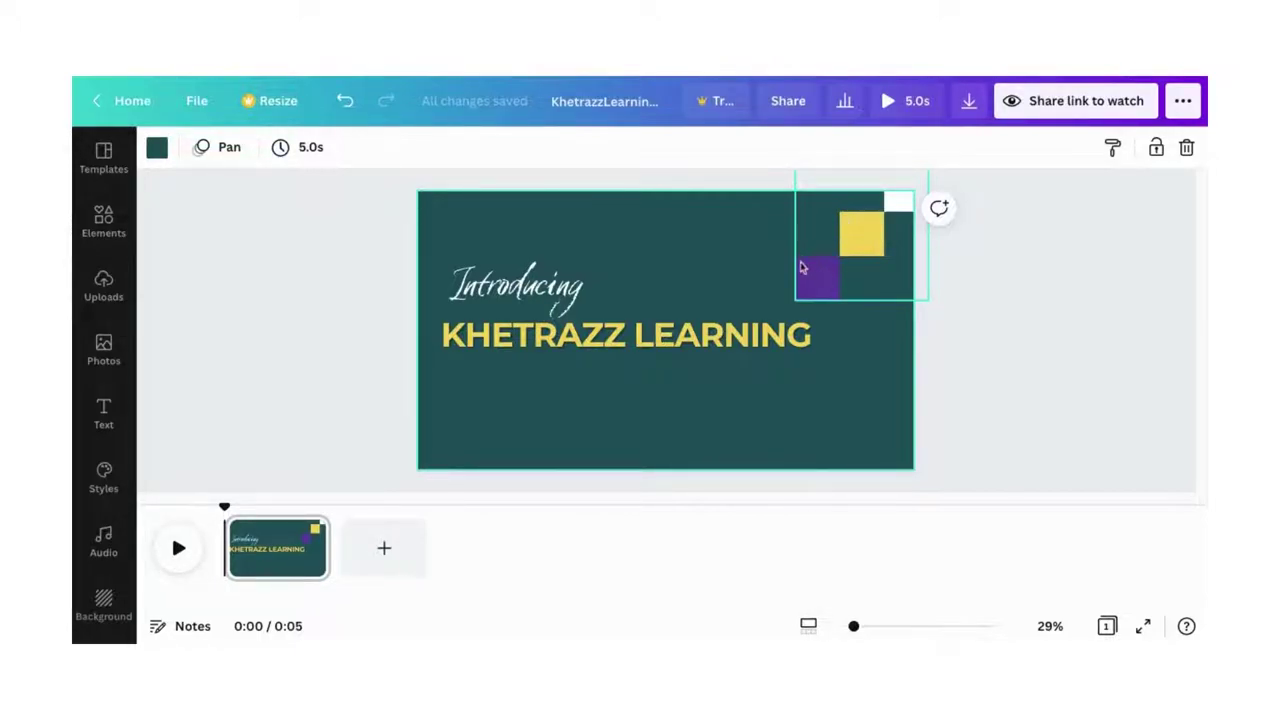
{"action": "left_click", "coordinate": [103, 285]}
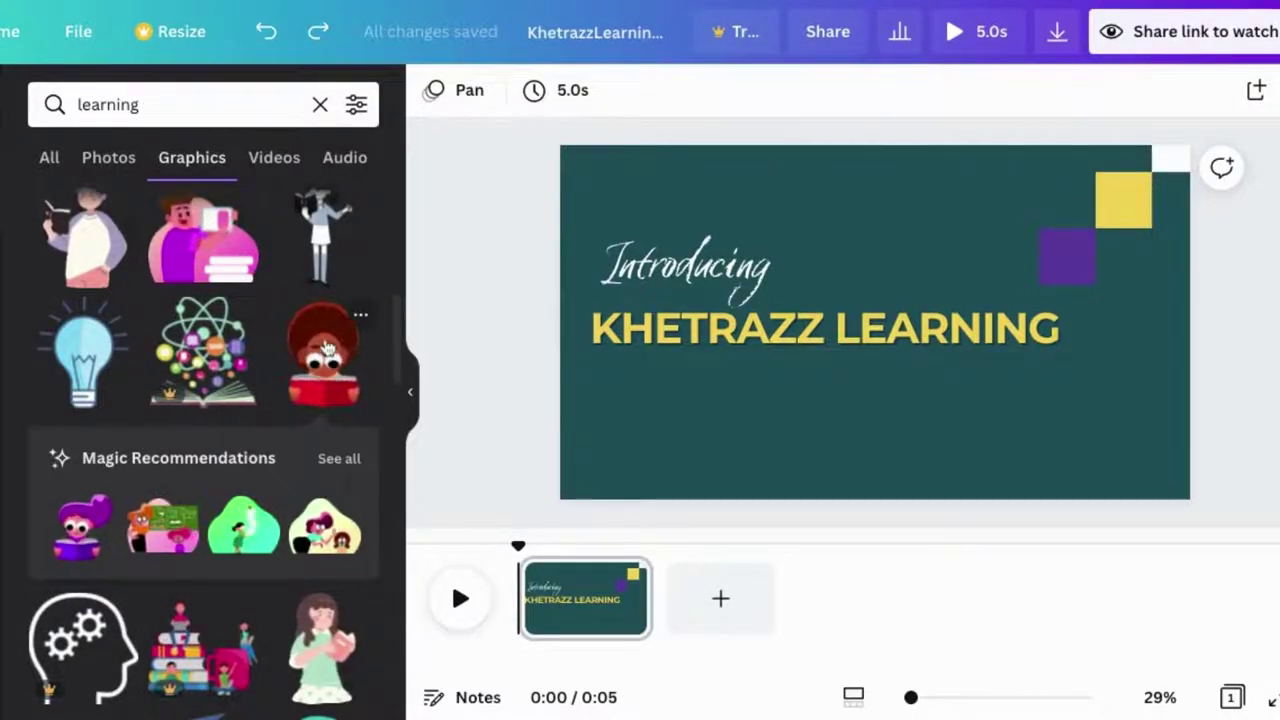
- Add the red reading-character graphic and the CC BY-NC-ND badge to the title slide
{"action": "left_click", "coordinate": [326, 346]}
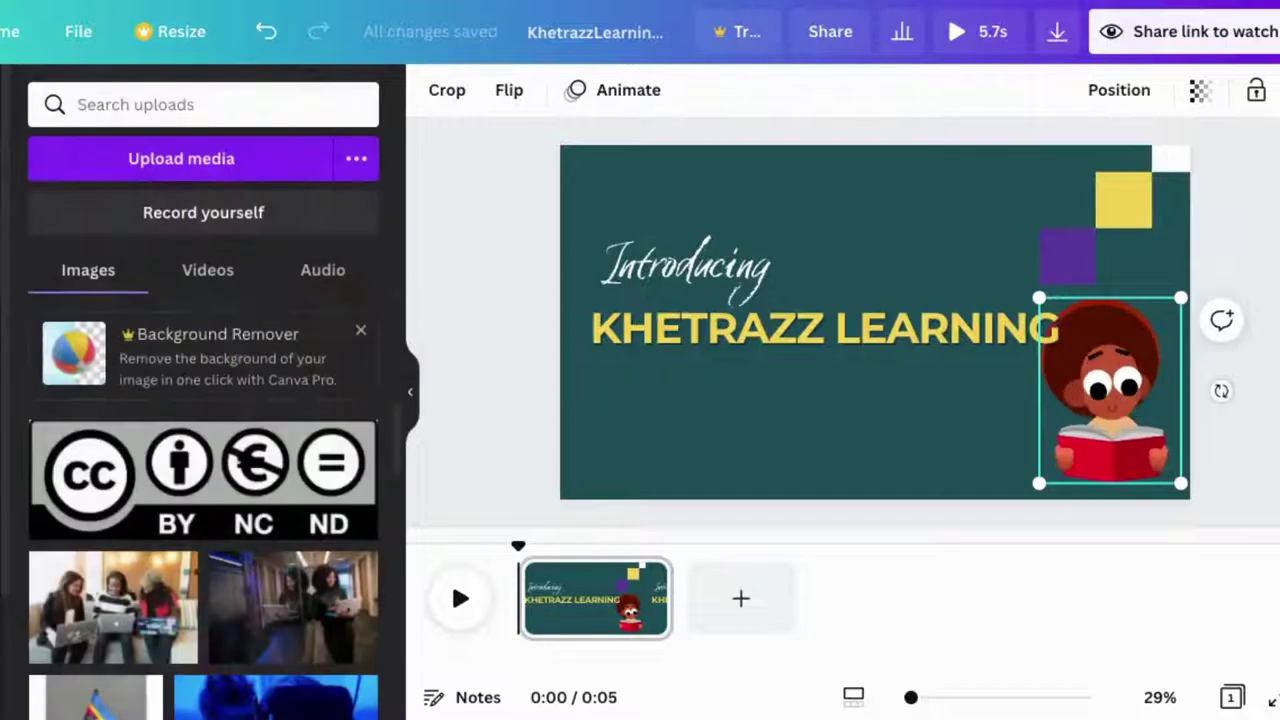
{"action": "left_click", "coordinate": [200, 478]}
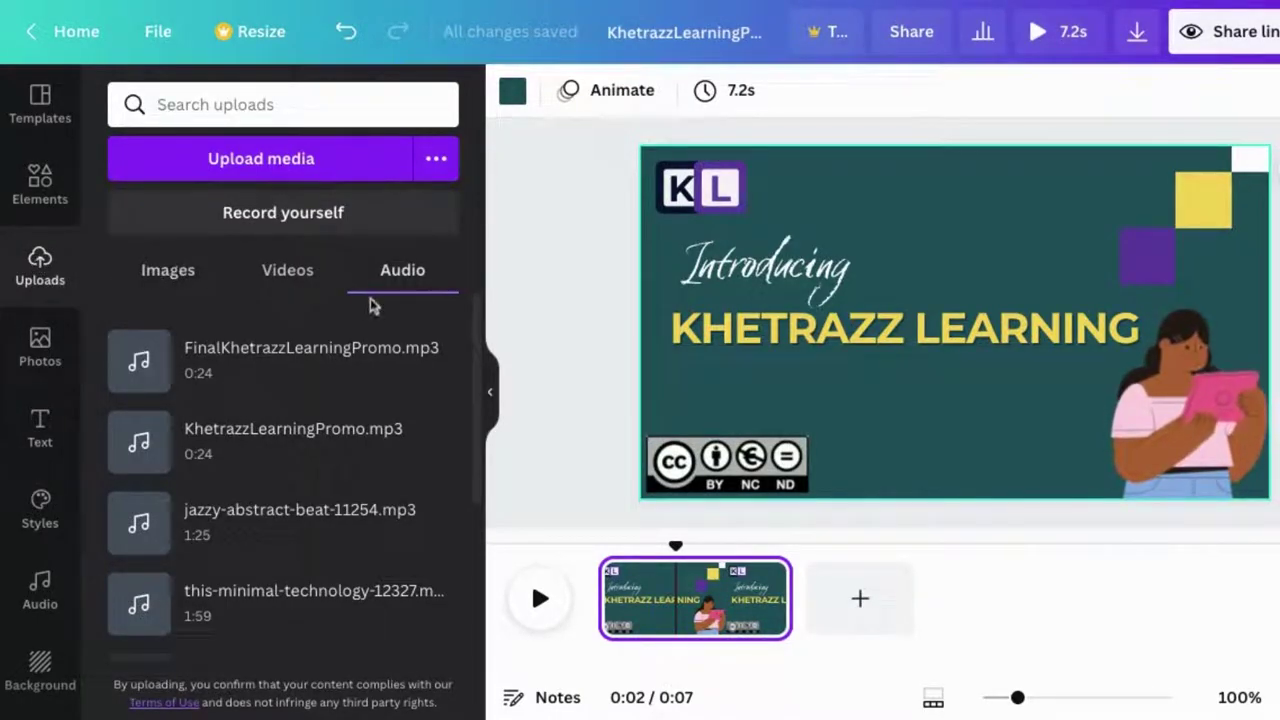
- Add the promo voiceover and four blank pages, trimming the last page to 2.5 s
{"action": "left_click", "coordinate": [365, 363]}
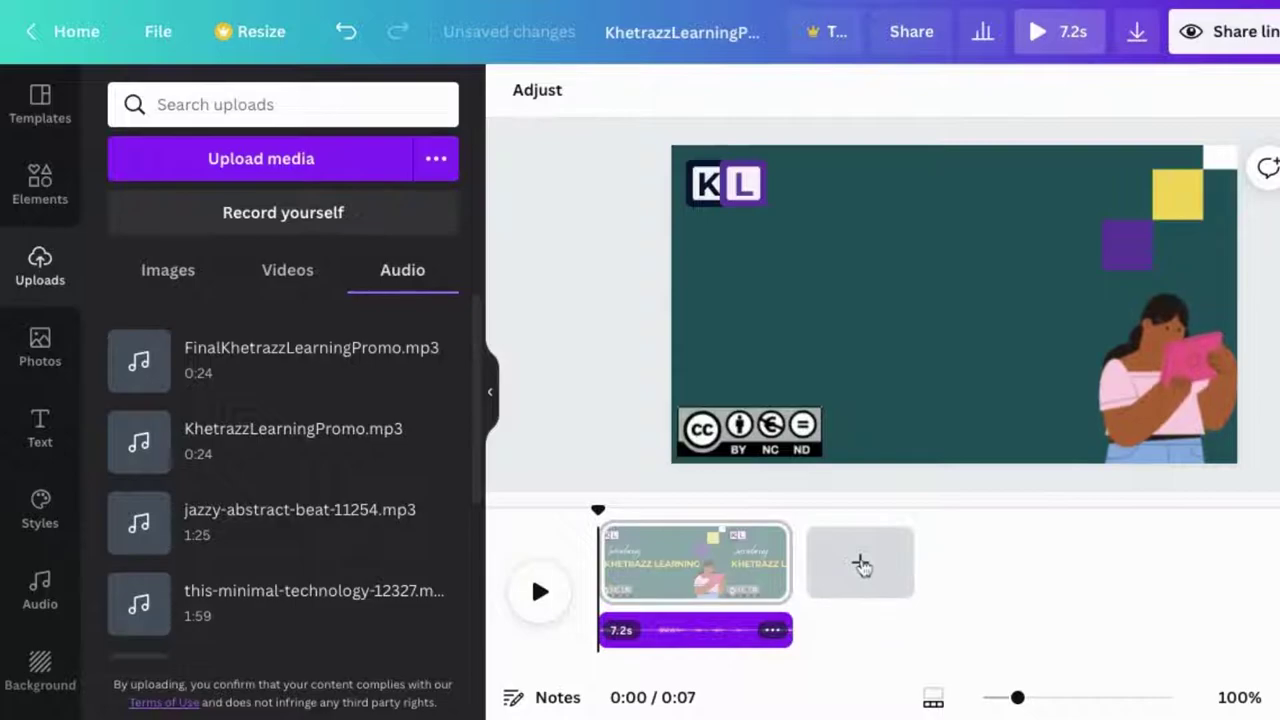
{"action": "left_click", "coordinate": [860, 565]}
{"action": "left_click", "coordinate": [997, 564]}
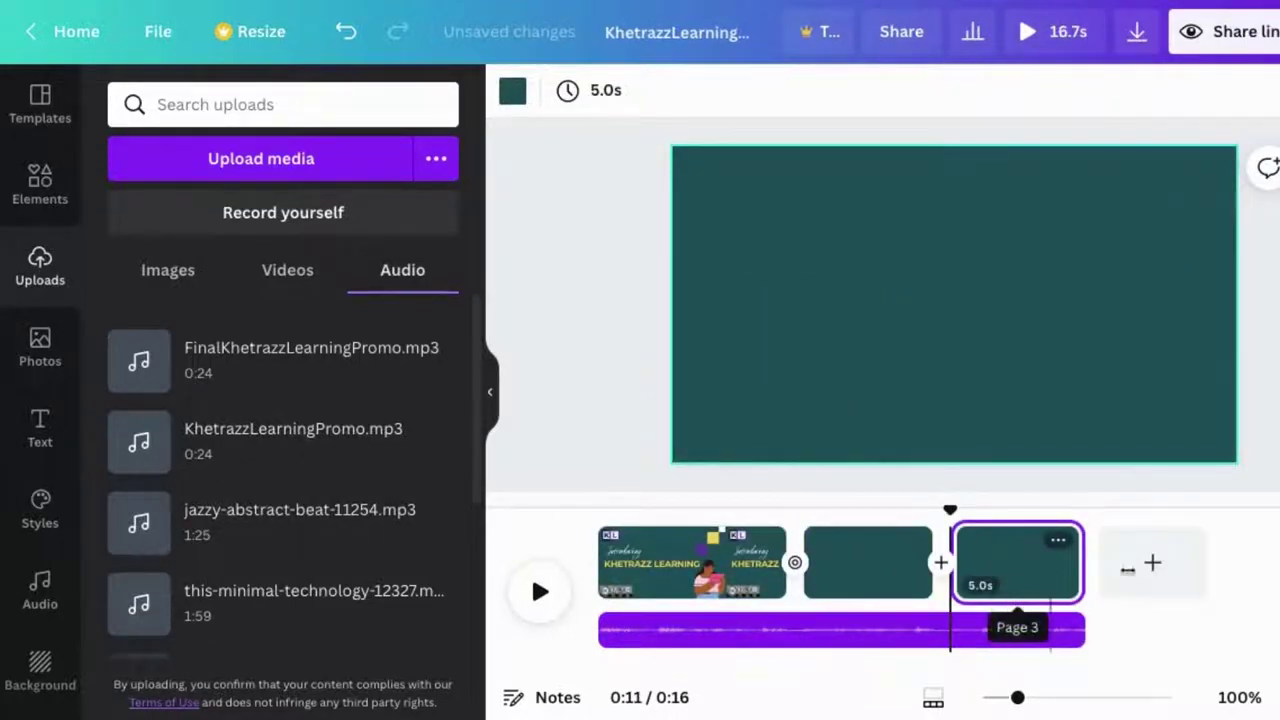
{"action": "left_click", "coordinate": [1152, 565]}
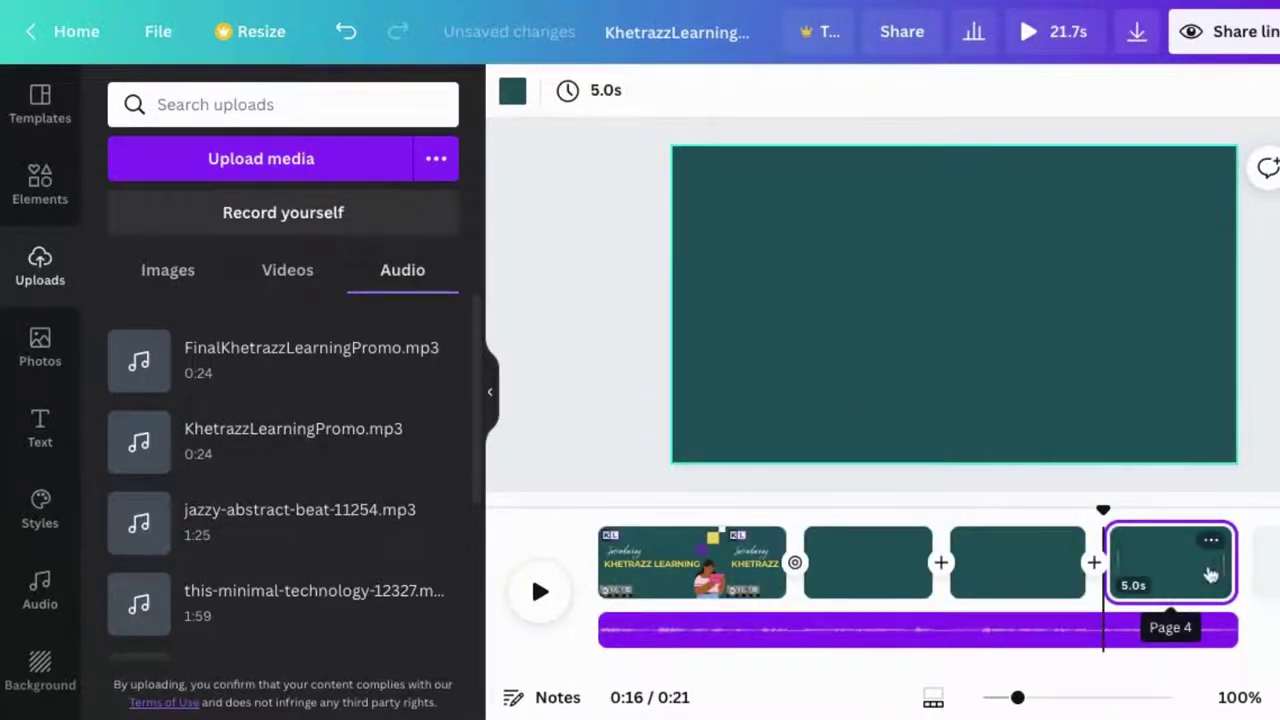
{"action": "left_click", "coordinate": [1268, 565]}
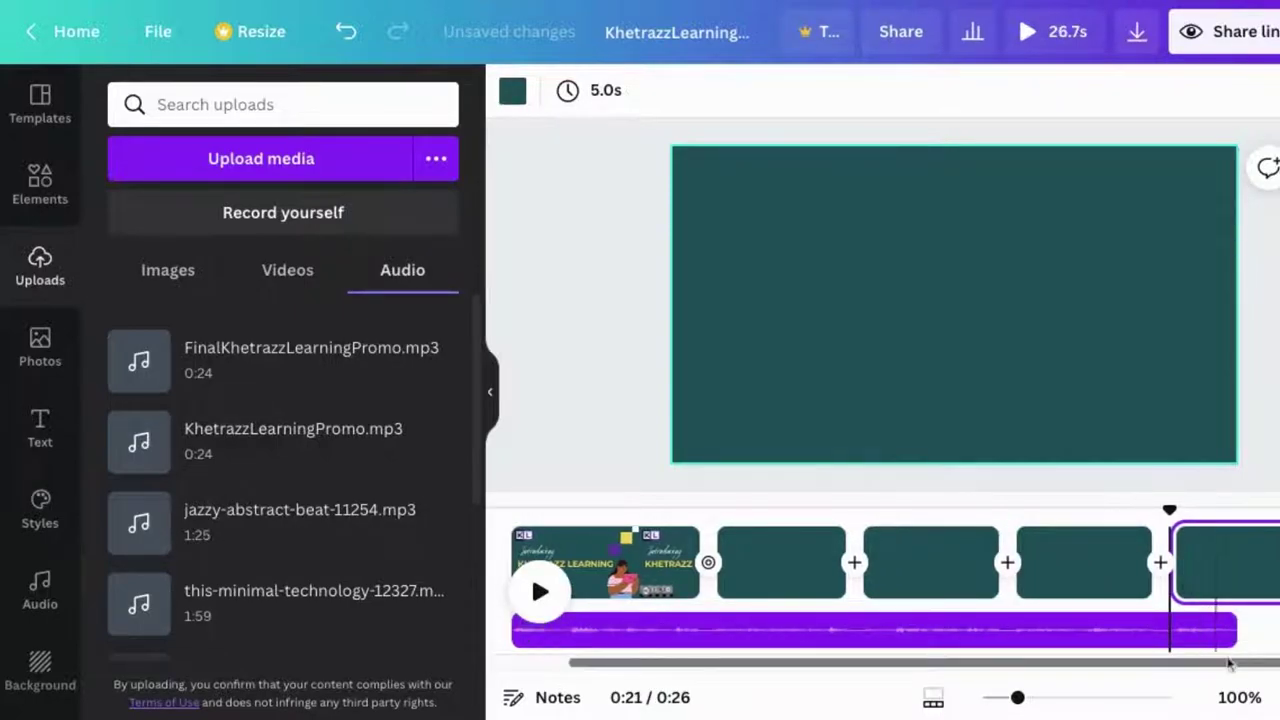
{"action": "left_click_drag", "start_coordinate": [1278, 565], "coordinate": [1233, 565]}
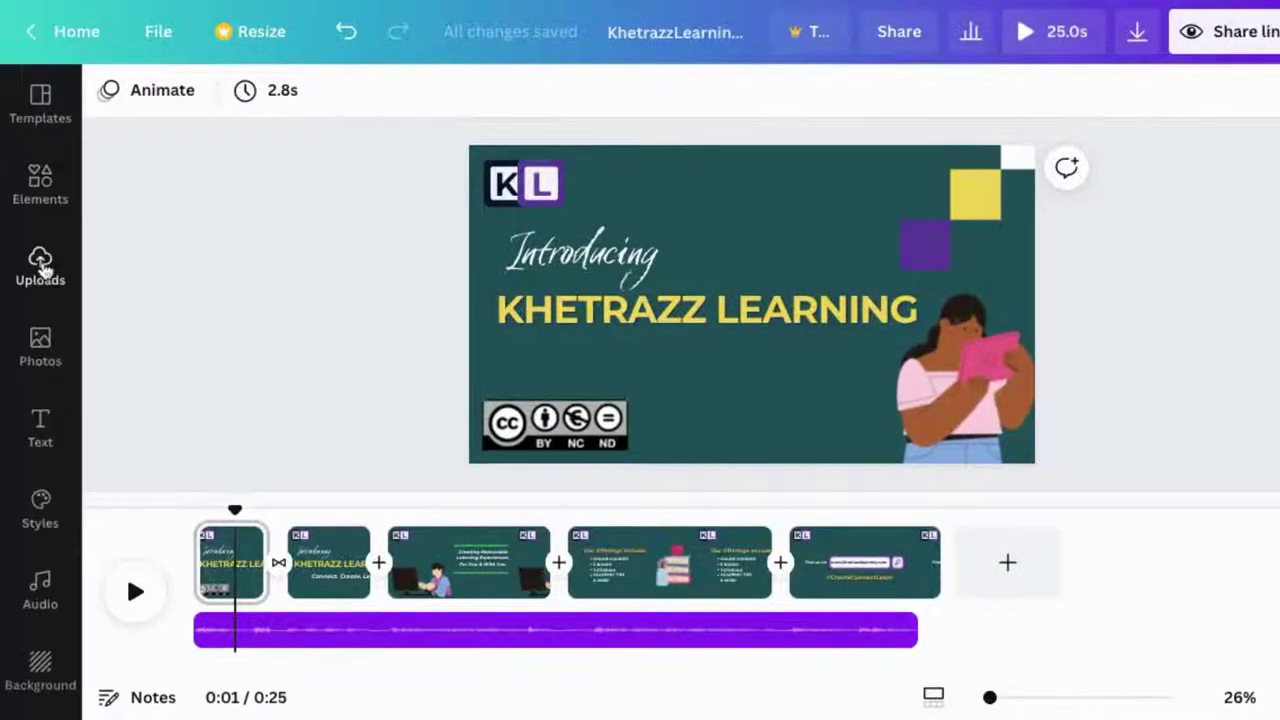
- Add jazzy-abstract-beat.mp3 from uploaded audio as another track and preview it
{"action": "left_click", "coordinate": [40, 266]}
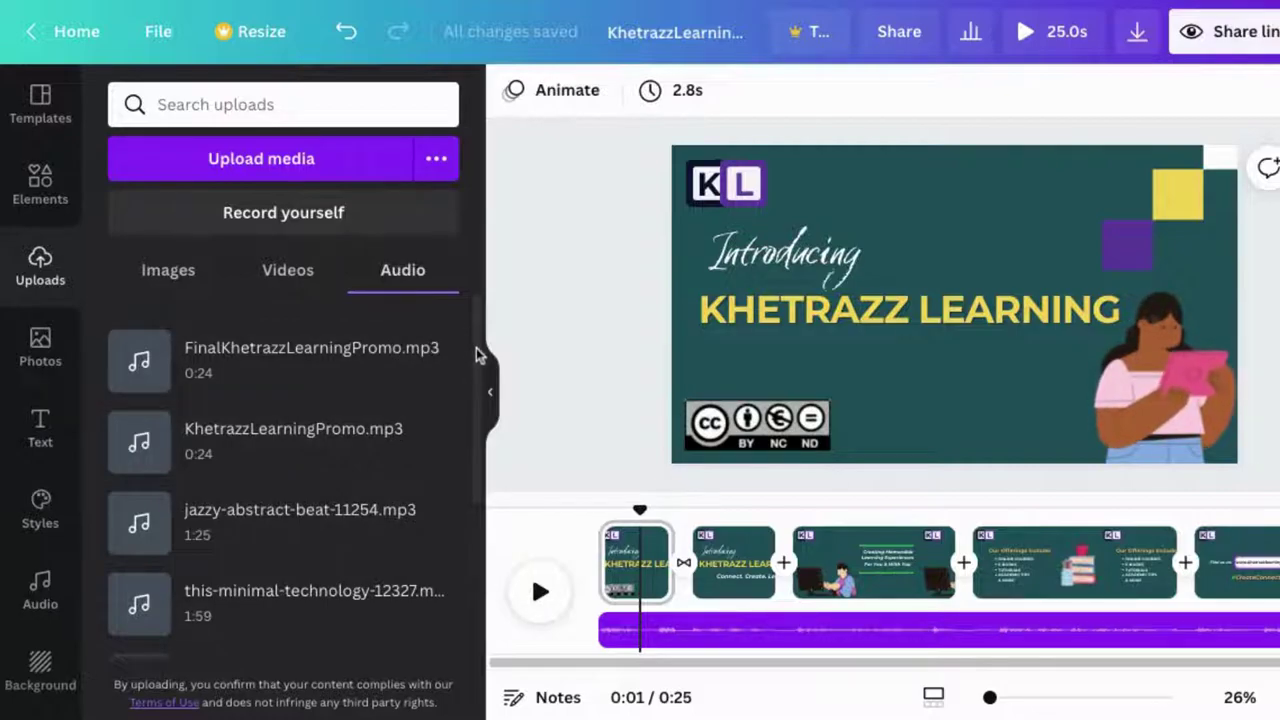
{"action": "left_click_drag", "start_coordinate": [320, 520], "coordinate": [794, 626]}
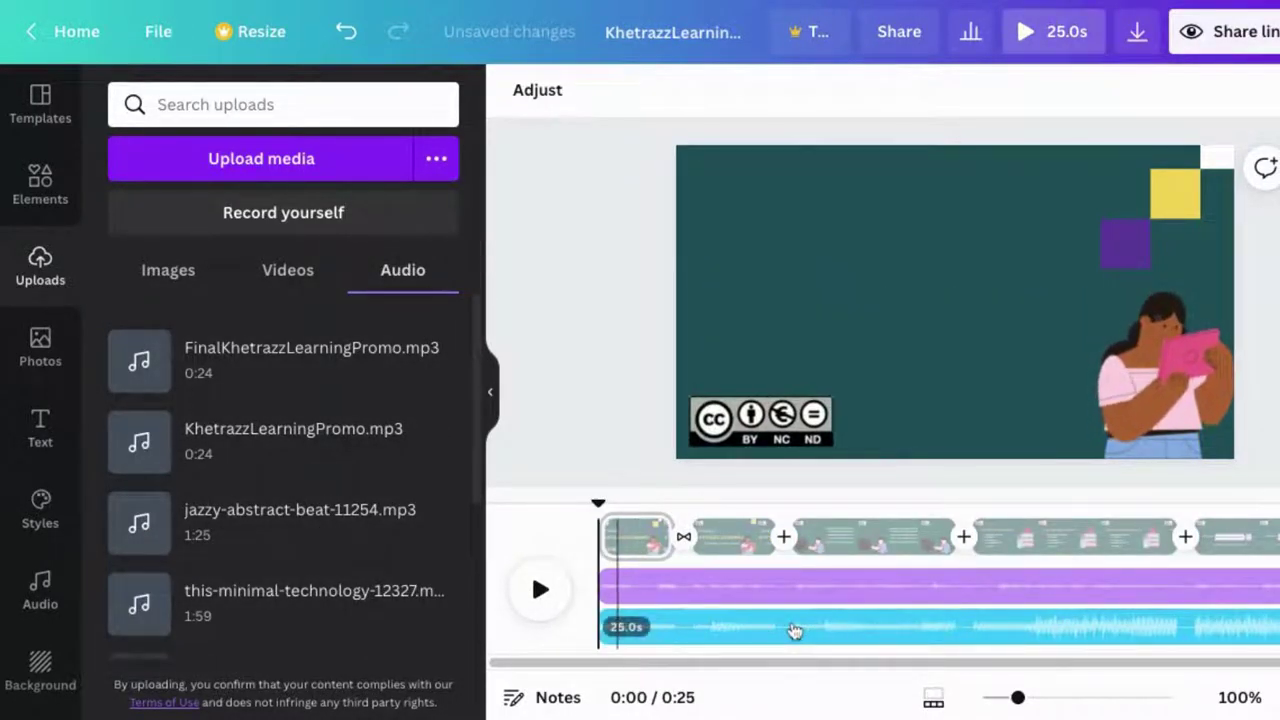
{"action": "left_click", "coordinate": [540, 605]}
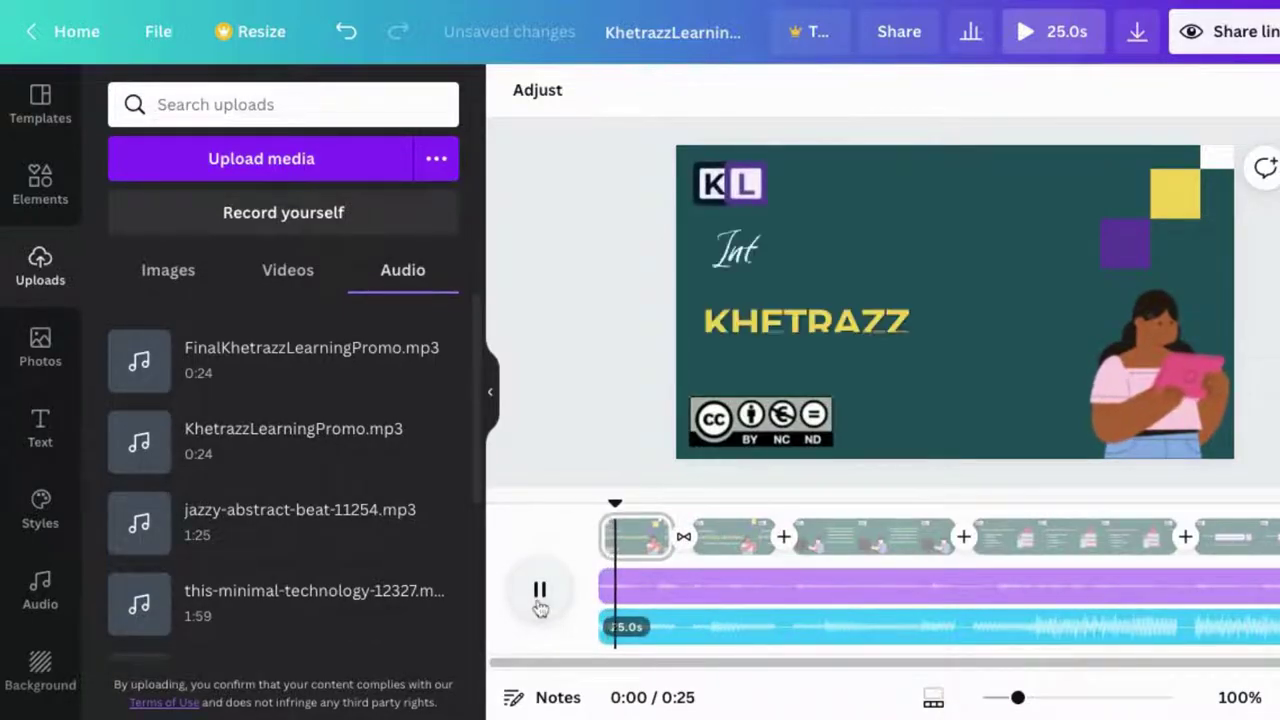
{"action": "left_click", "coordinate": [539, 604]}
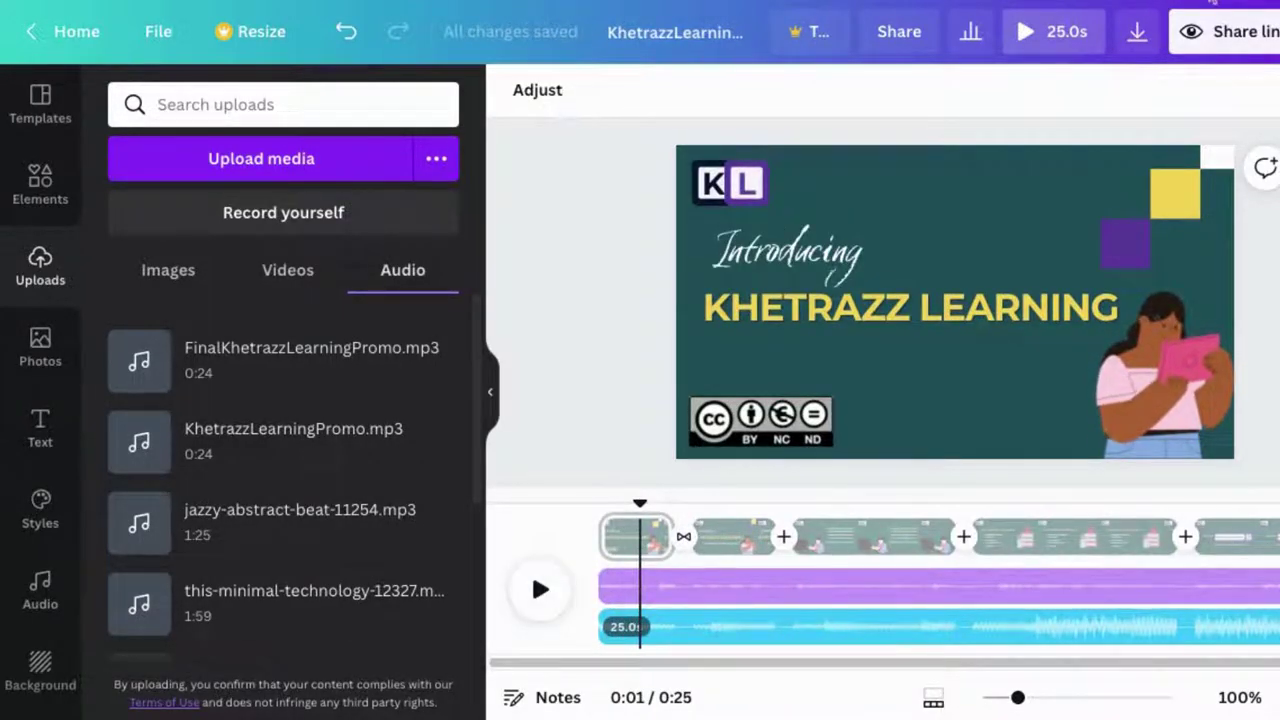
- Lower the music track's volume and replay to check the audio levels
{"action": "left_click", "coordinate": [1243, 112]}
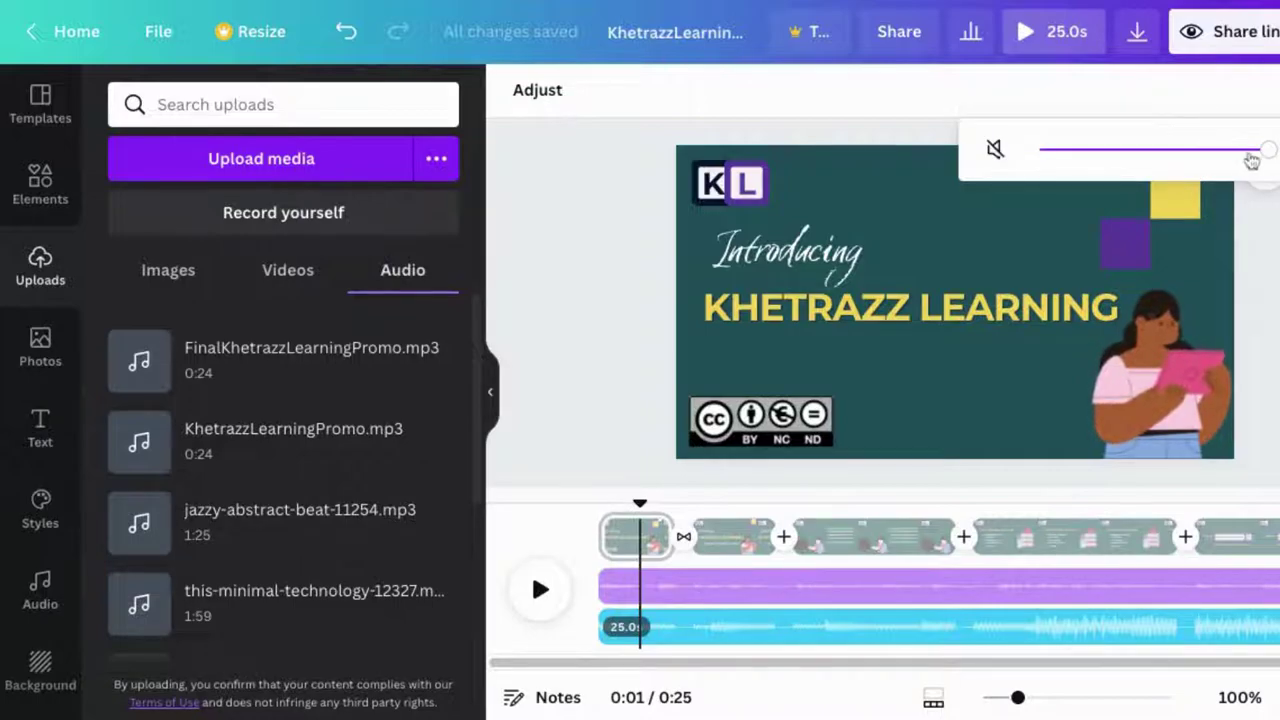
{"action": "left_click_drag", "start_coordinate": [1268, 150], "coordinate": [1092, 150]}
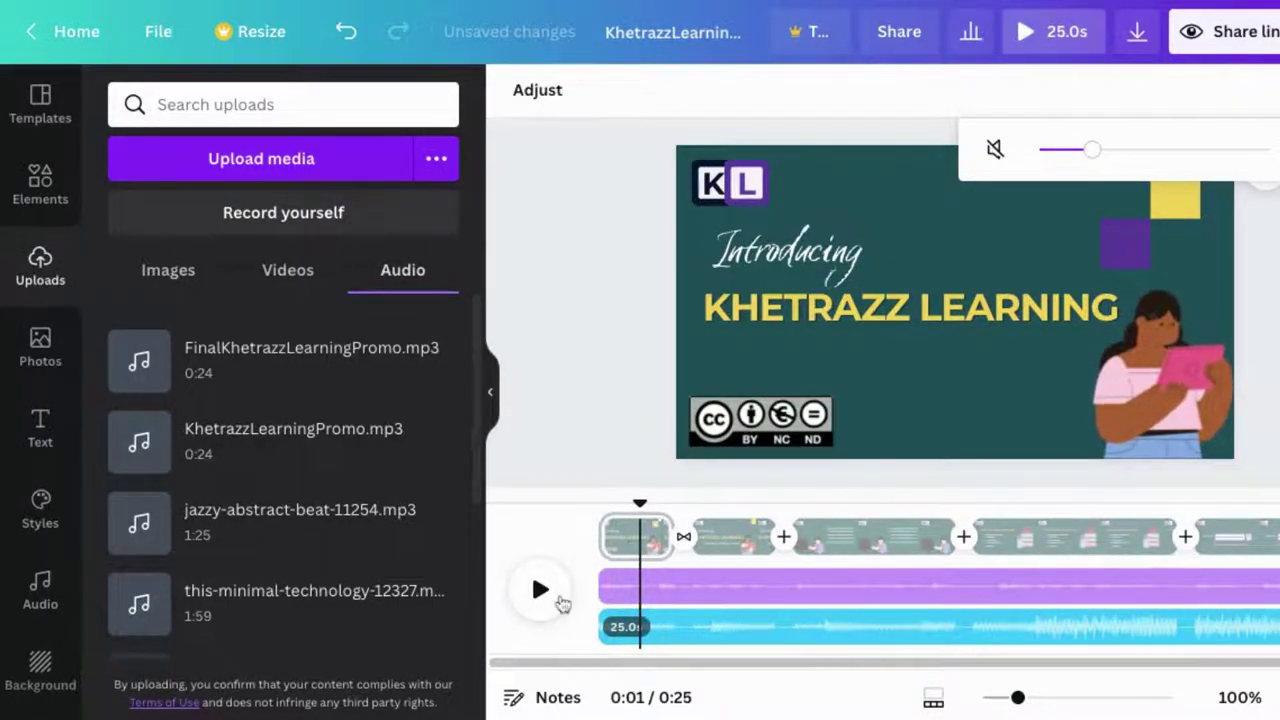
{"action": "left_click", "coordinate": [541, 592]}
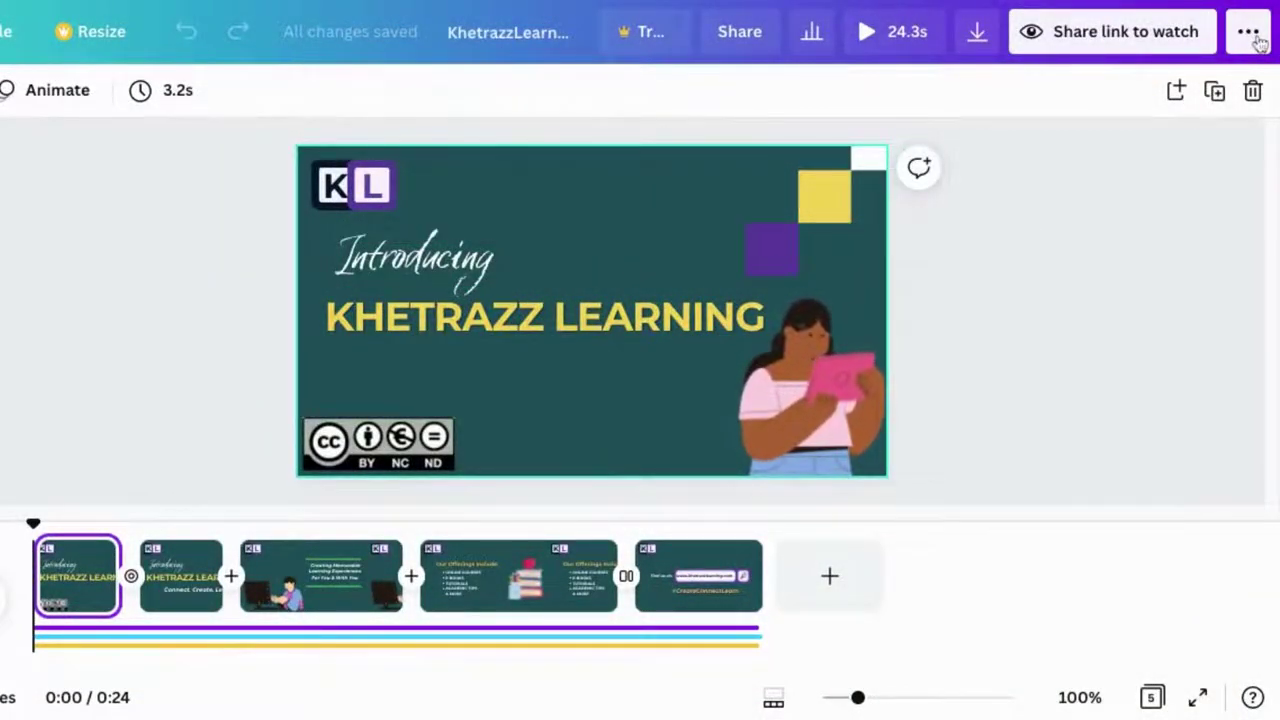
- Download all 5 pages of the design as an MP4 video
{"action": "left_click", "coordinate": [1258, 40]}
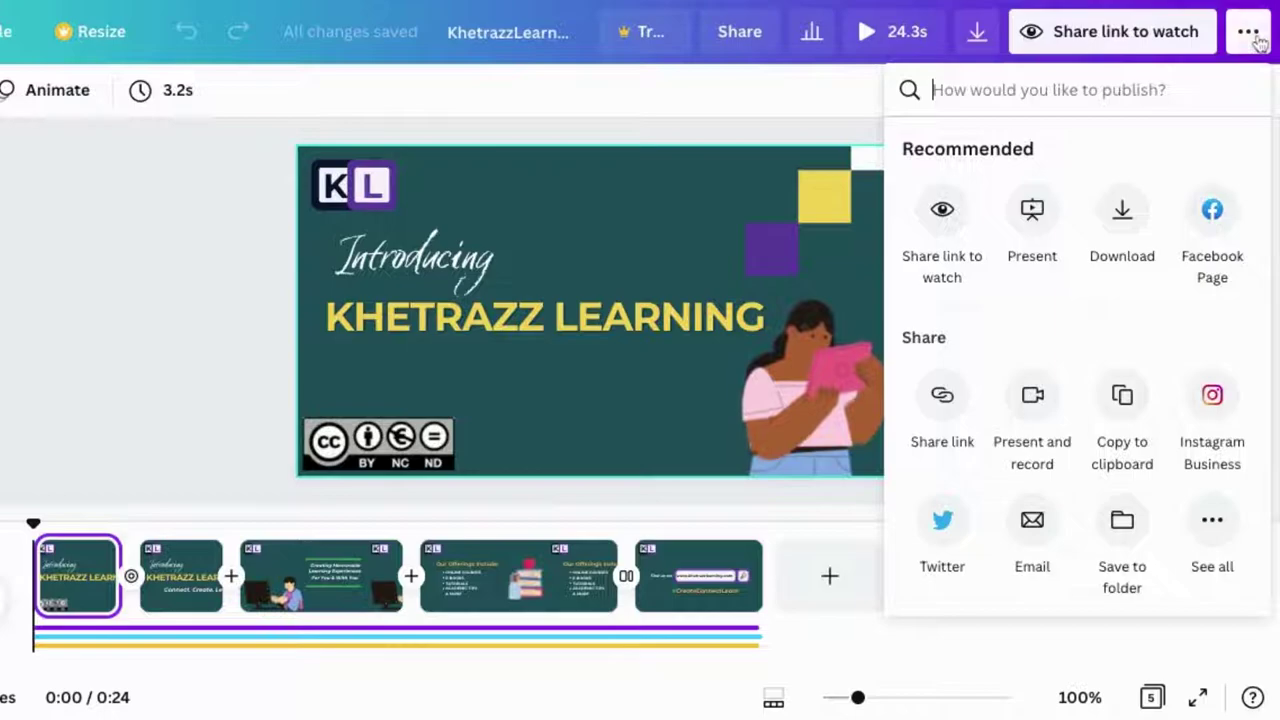
{"action": "left_click", "coordinate": [1122, 212]}
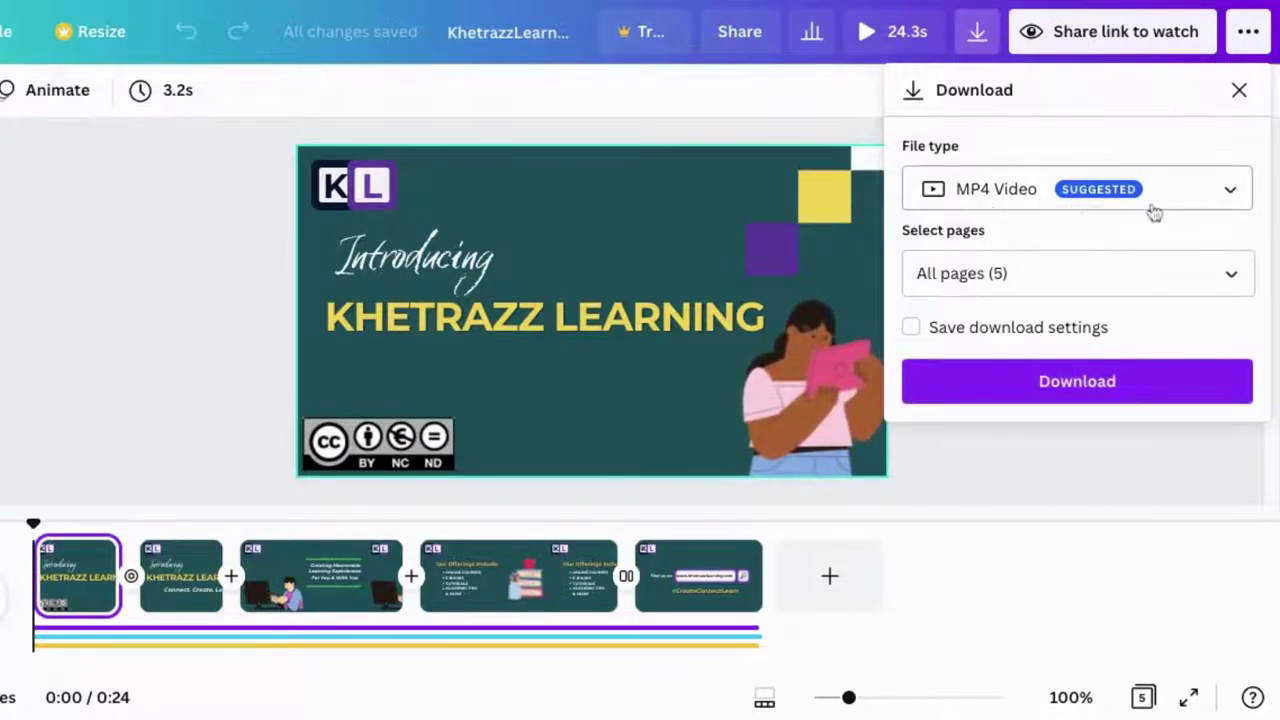
{"action": "left_click", "coordinate": [1080, 386]}
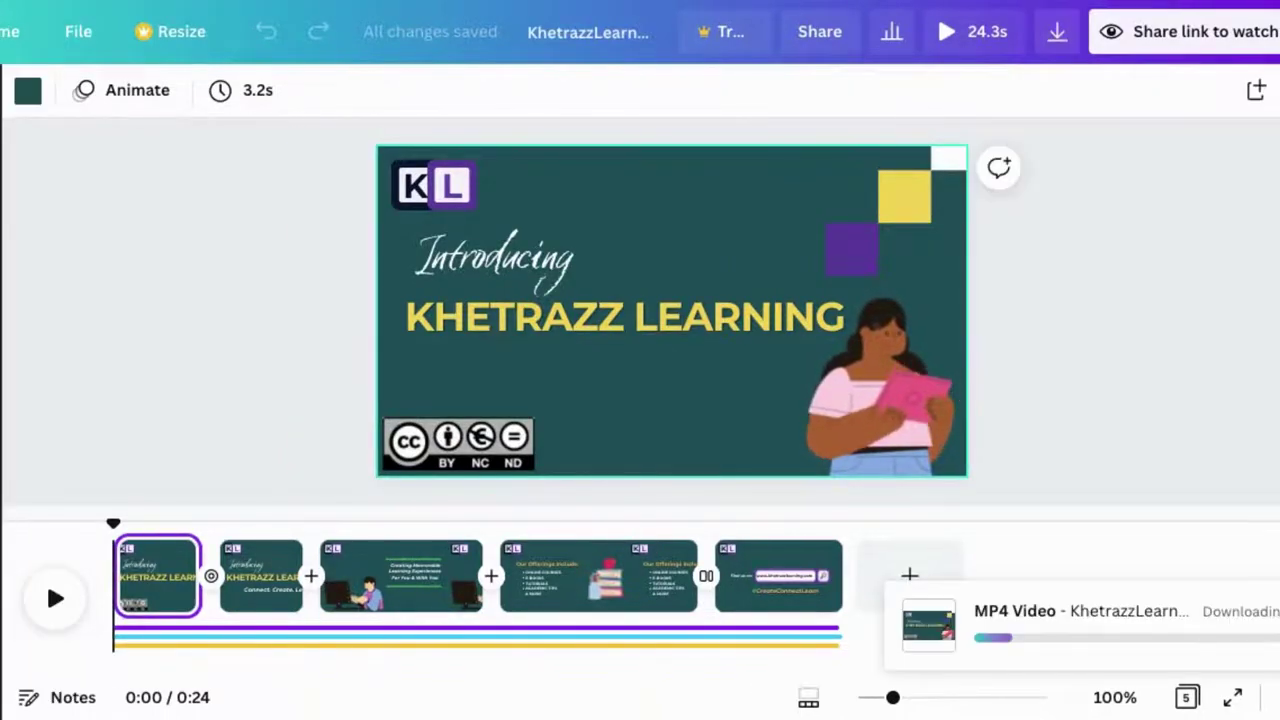